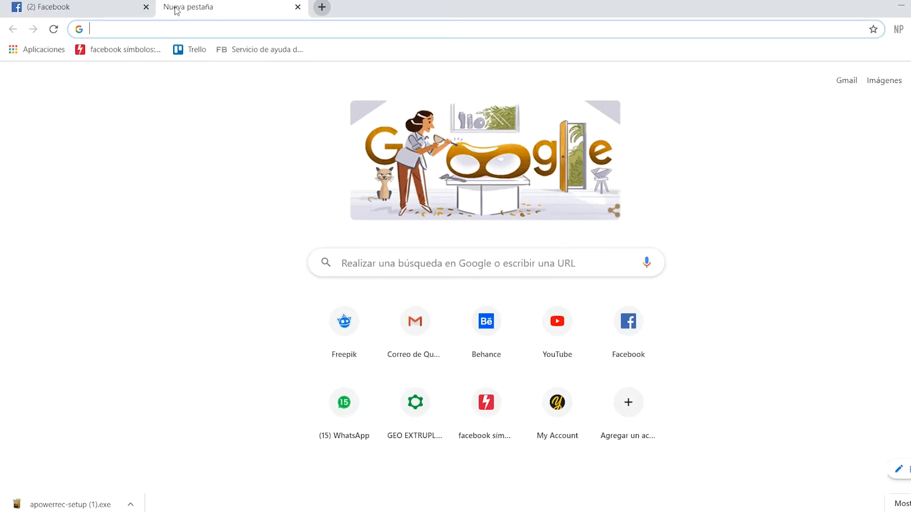
# Load business.facebook.com in the new Chrome tab
pyautogui.press('Return')
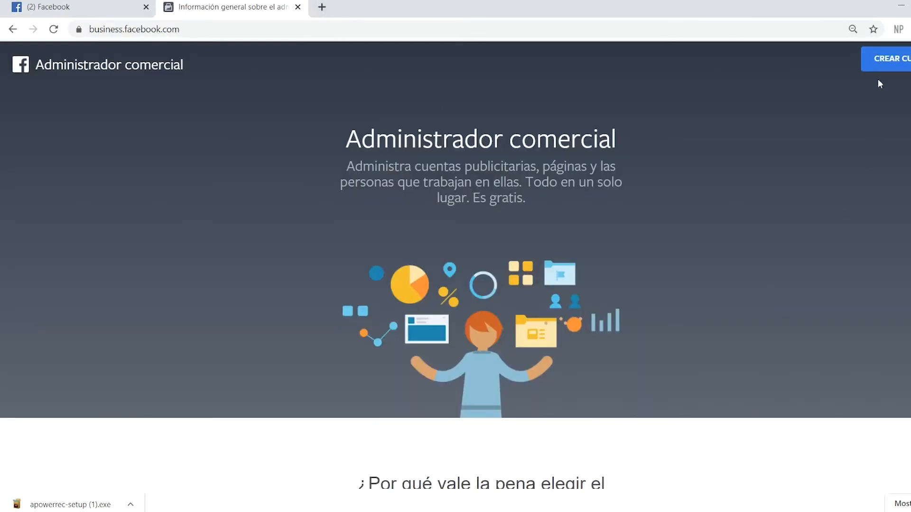
# Start a new business account named 'adriana Market' and enter the business e-mail
pyautogui.click(885, 66)
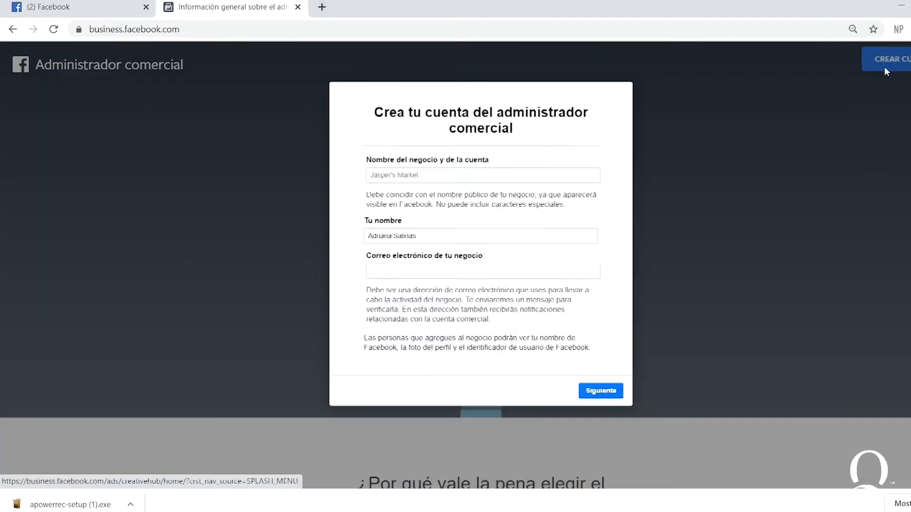
pyautogui.click(437, 179)
pyautogui.write('a')
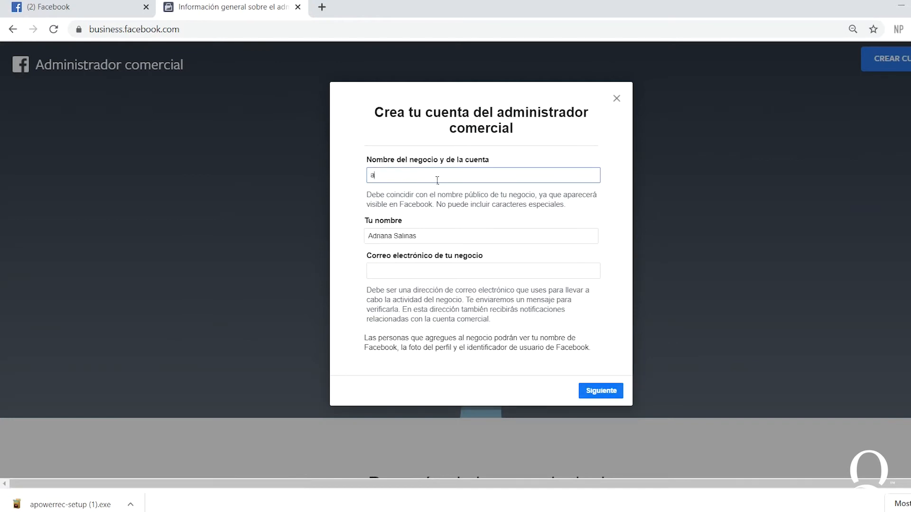
pyautogui.write('driana Market')
pyautogui.press('Tab')
pyautogui.press('Tab')
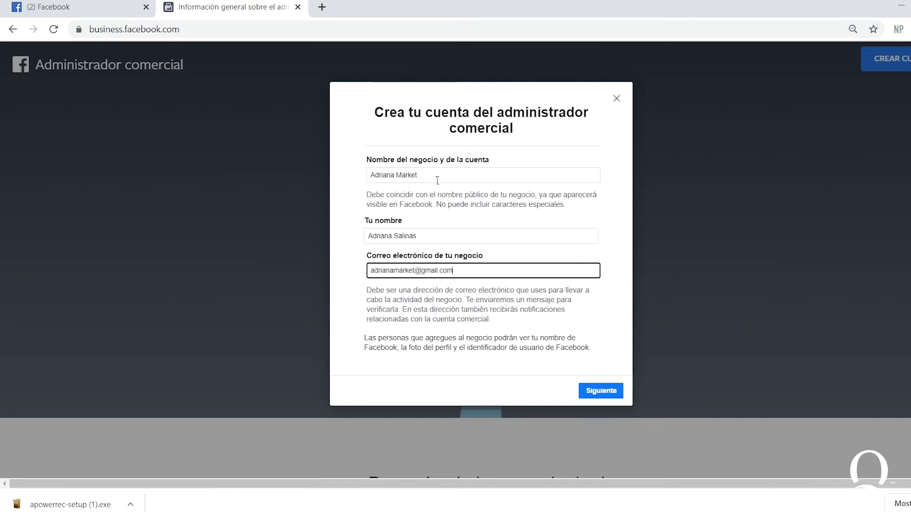
pyautogui.click(608, 392)
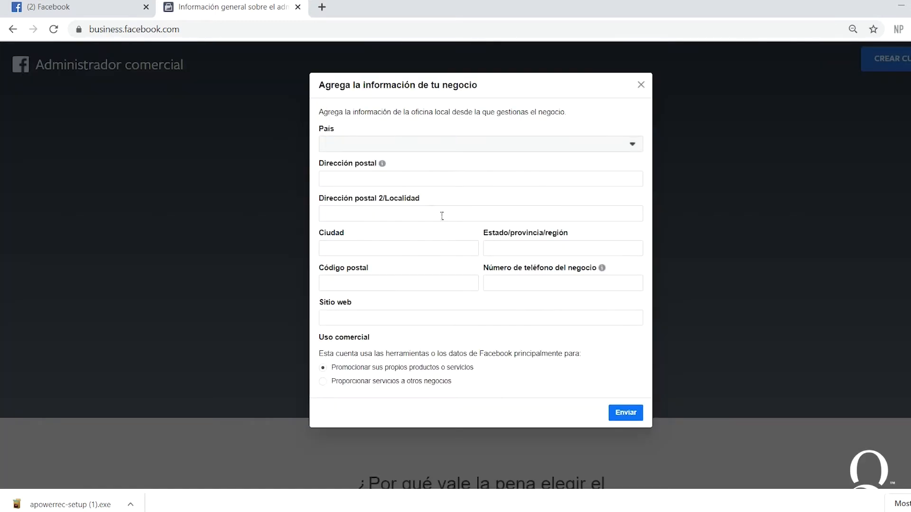
# Choose Perú as the country and fill in the business's street address, city, region and postal code
pyautogui.click(397, 145)
pyautogui.write('pe')
pyautogui.click(393, 178)
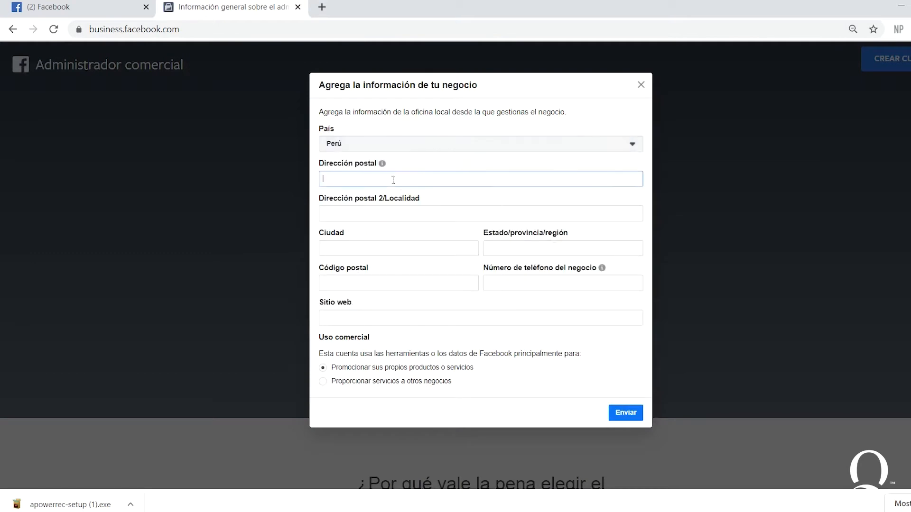
pyautogui.press('Tab')
pyautogui.write('Miraflores')
pyautogui.press('Tab')
pyautogui.write('Lima')
pyautogui.press('Tab')
pyautogui.write('Lima')
pyautogui.press('Tab')
pyautogui.write('051')
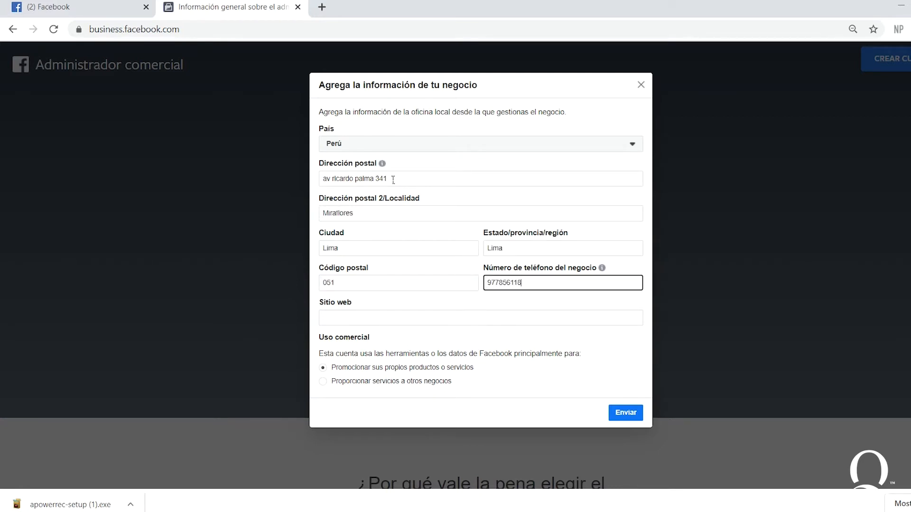
# Enter the business website and submit the business details
pyautogui.press('Tab')
pyautogui.write('w')
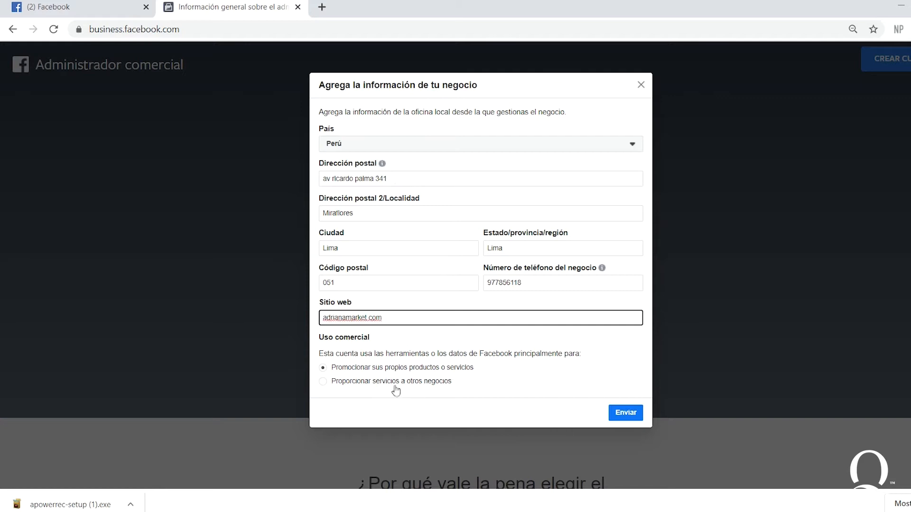
pyautogui.click(435, 372)
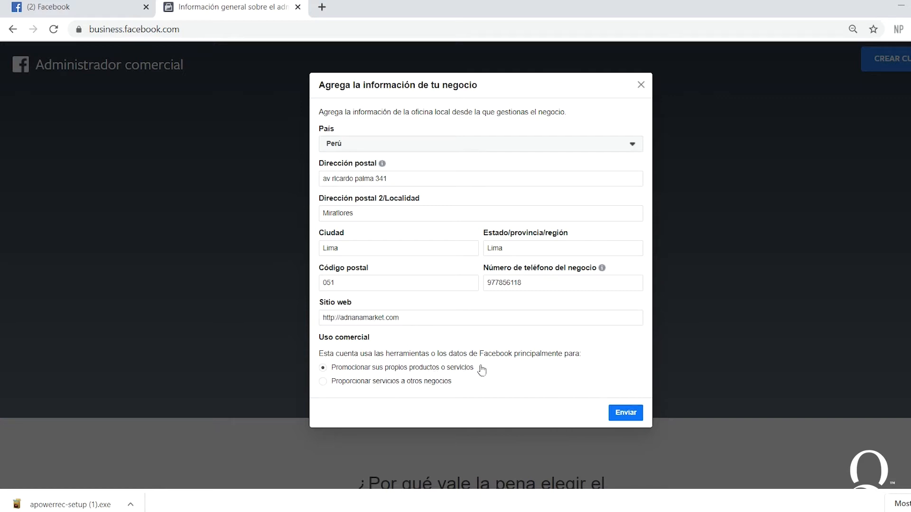
pyautogui.click(636, 415)
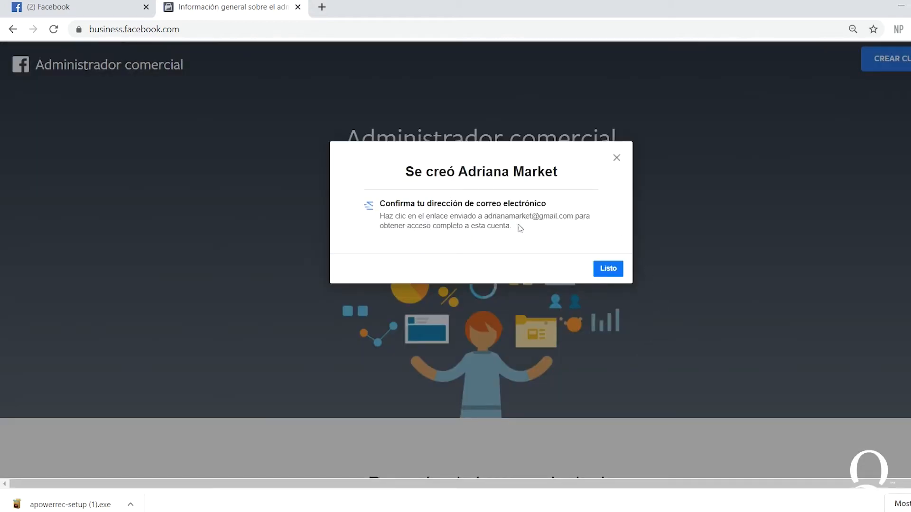
# Accept the creation notice and dismiss the translation offer and account-access introduction popups
pyautogui.click(608, 269)
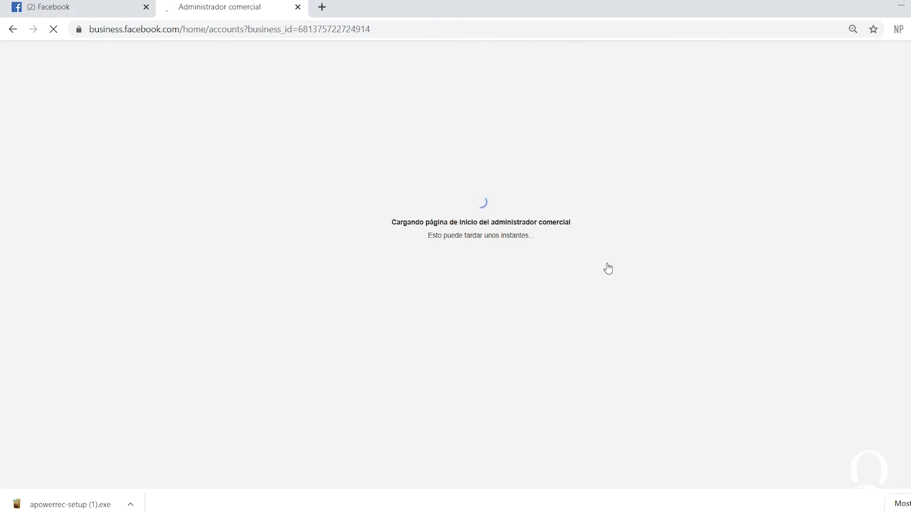
pyautogui.click(868, 51)
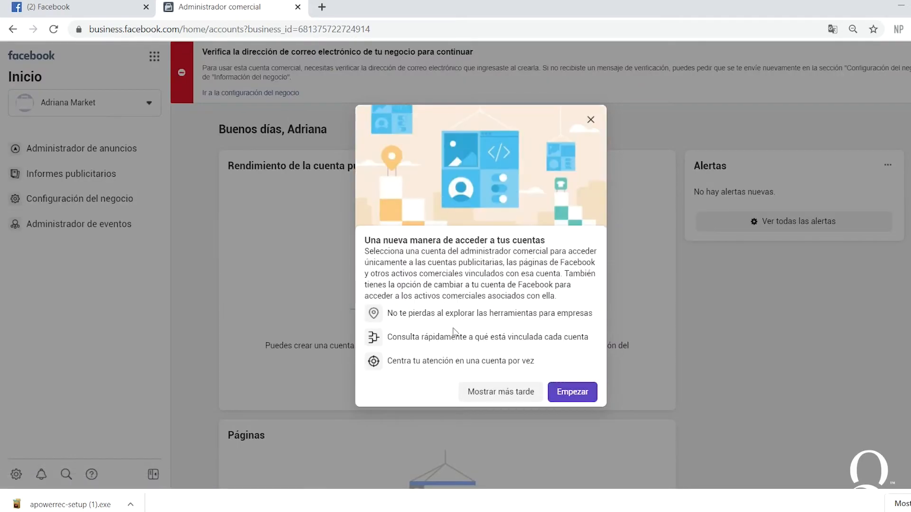
pyautogui.click(591, 120)
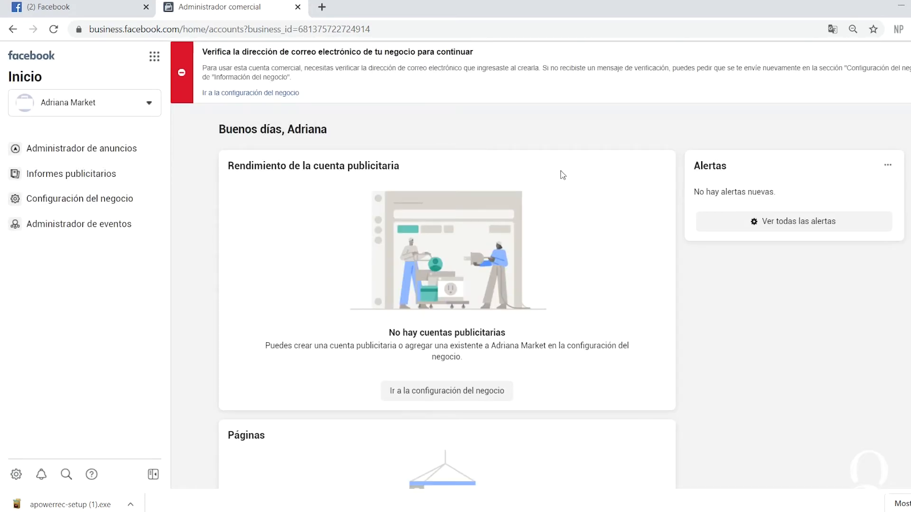
pyautogui.click(322, 7)
# Open Gmail and Facebook's confirmation message in the Social category
pyautogui.write('gma')
pyautogui.press('Return')
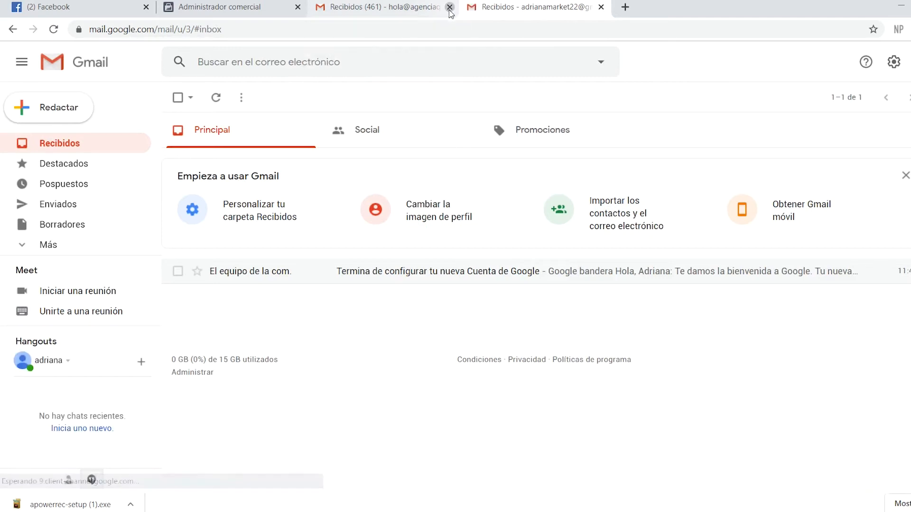
pyautogui.click(449, 8)
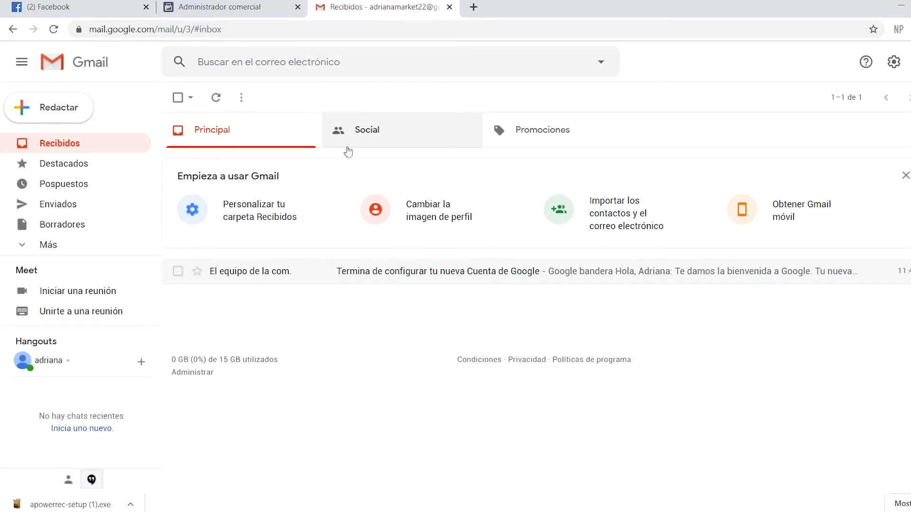
pyautogui.click(369, 131)
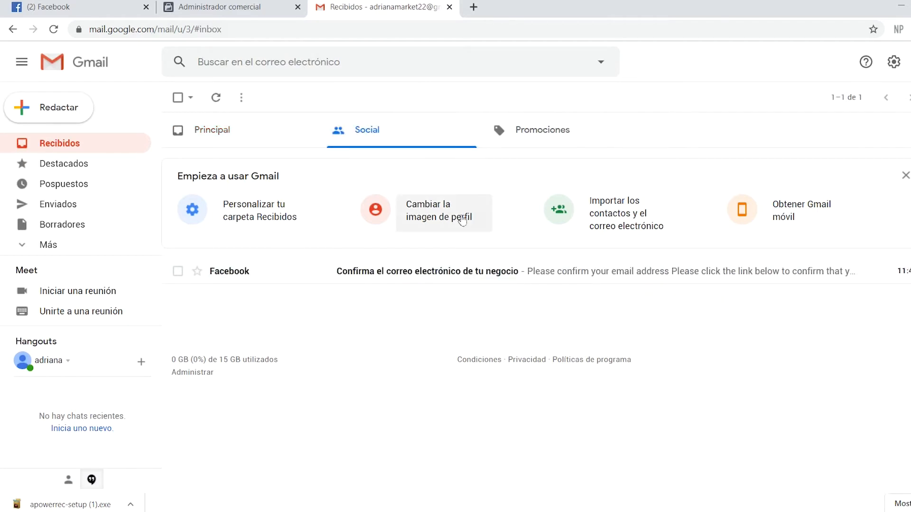
pyautogui.click(457, 269)
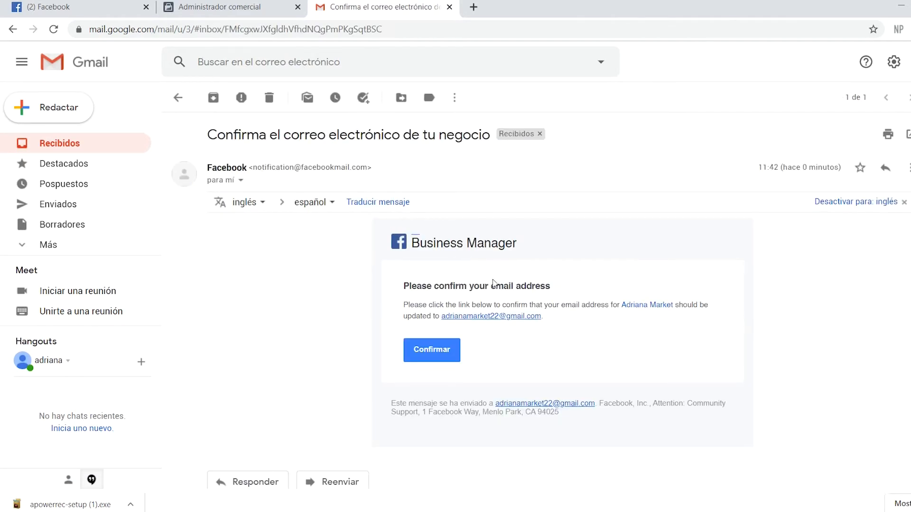
# Confirm the business e-mail address from the Facebook message
pyautogui.moveTo(543, 317); pyautogui.dragTo(442, 318)
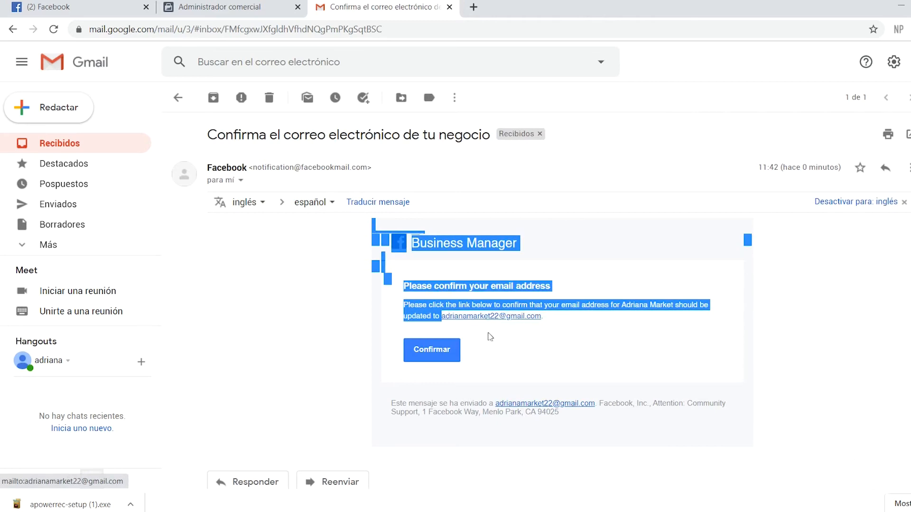
pyautogui.click(560, 315)
pyautogui.moveTo(562, 317); pyautogui.dragTo(448, 317)
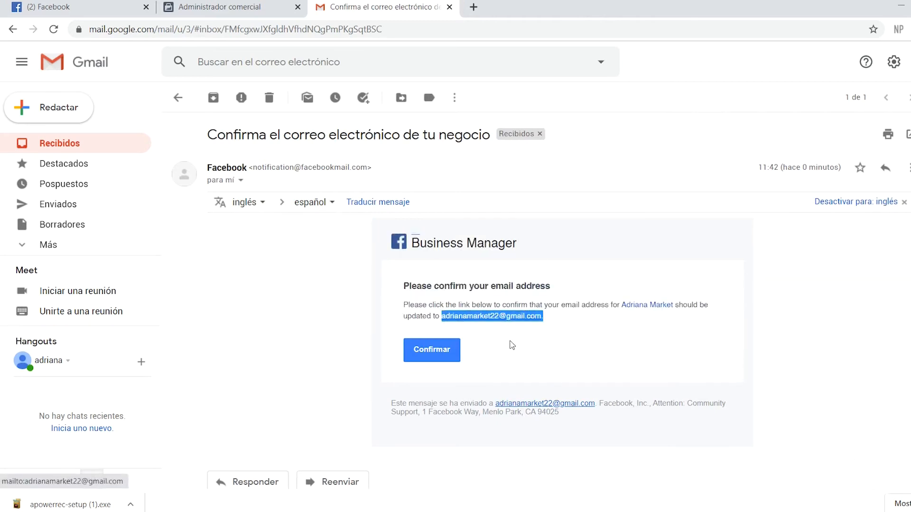
pyautogui.click(513, 345)
pyautogui.click(427, 356)
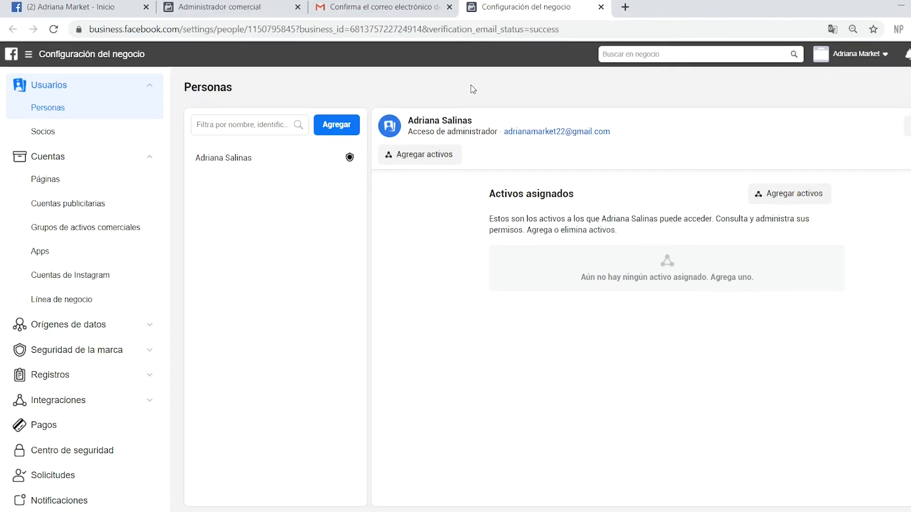
# Copy the Adriana Market page's web address from its Facebook tab
pyautogui.click(101, 9)
pyautogui.click(281, 30)
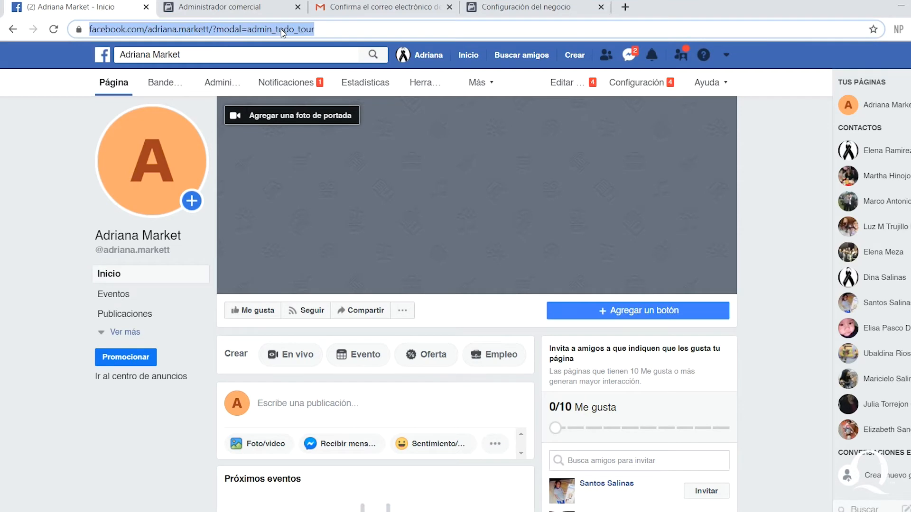
pyautogui.click(525, 7)
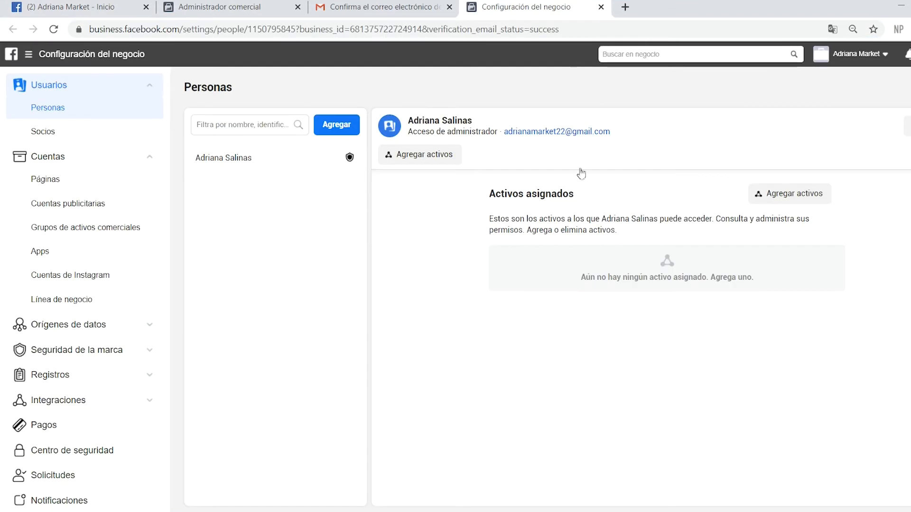
# Add the Adriana Market page to the business using the pasted address
pyautogui.click(73, 184)
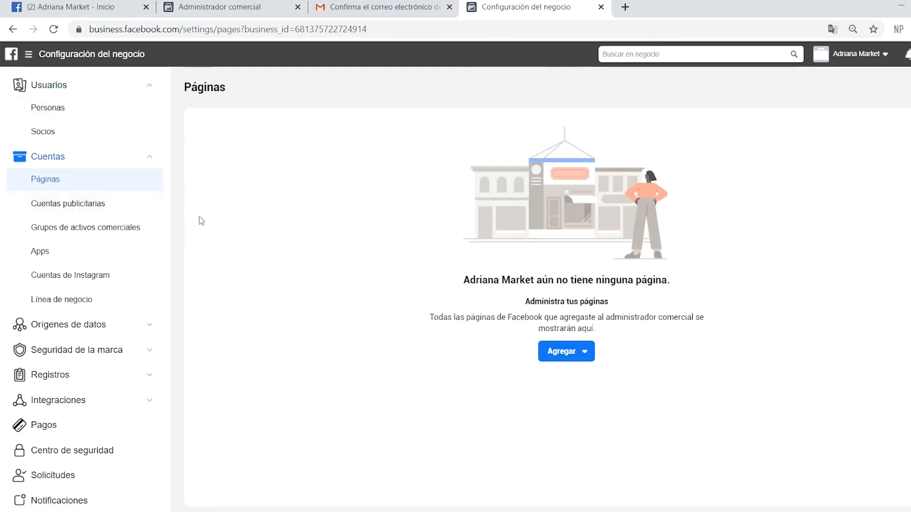
pyautogui.click(573, 351)
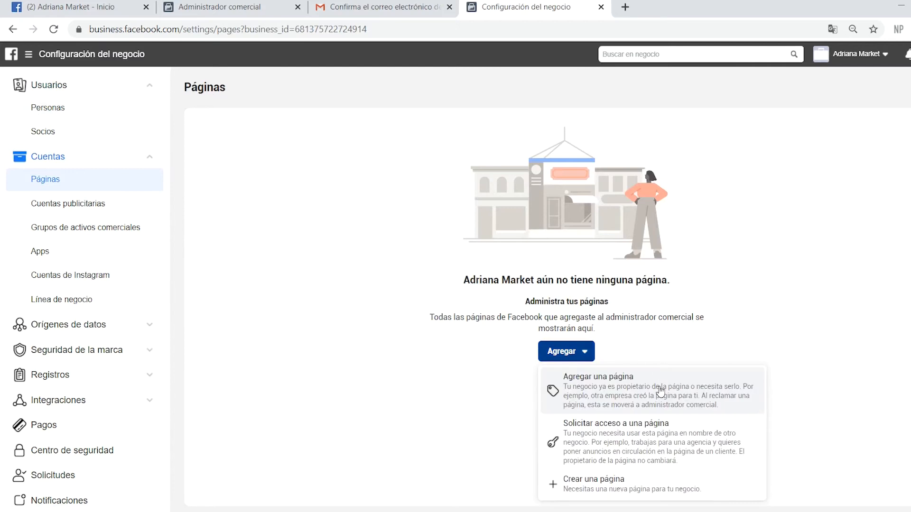
pyautogui.click(602, 388)
pyautogui.click(427, 242)
pyautogui.write('https://www.facebook.com/adriana.market/?modal=admin_todo_tour')
pyautogui.click(439, 275)
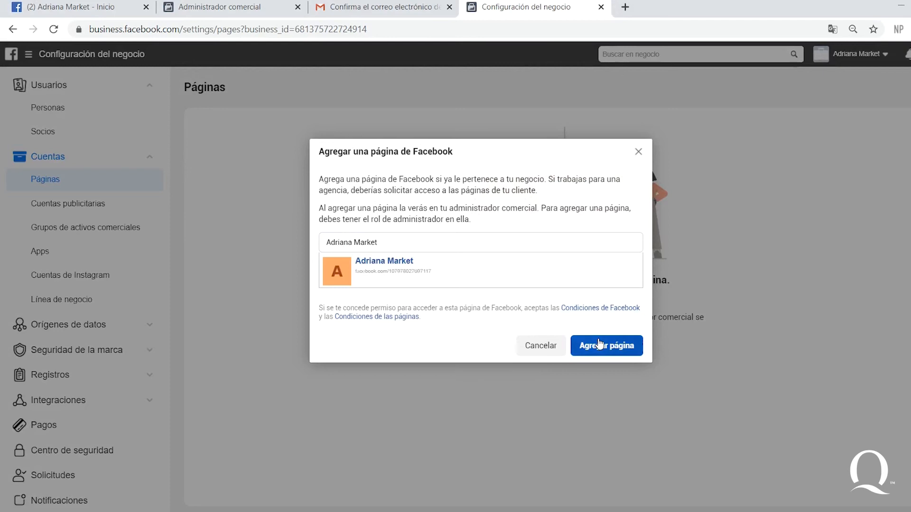
pyautogui.click(599, 343)
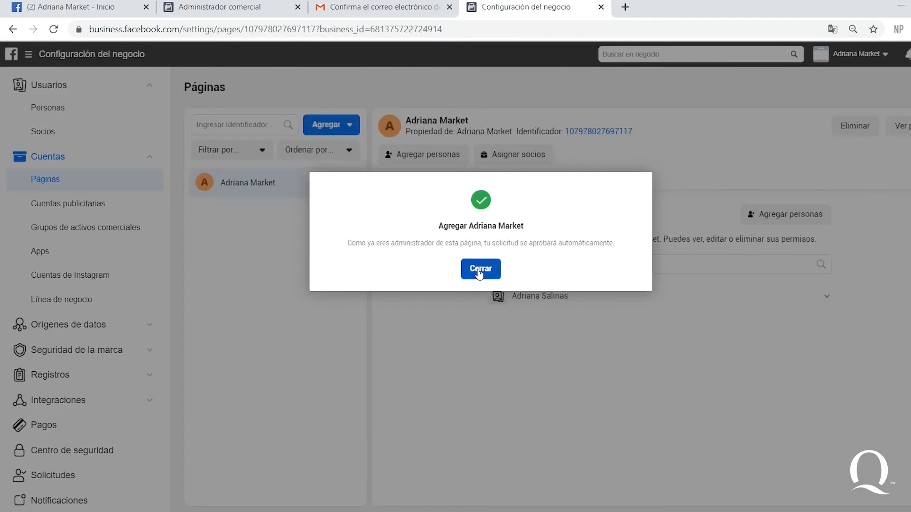
pyautogui.click(479, 271)
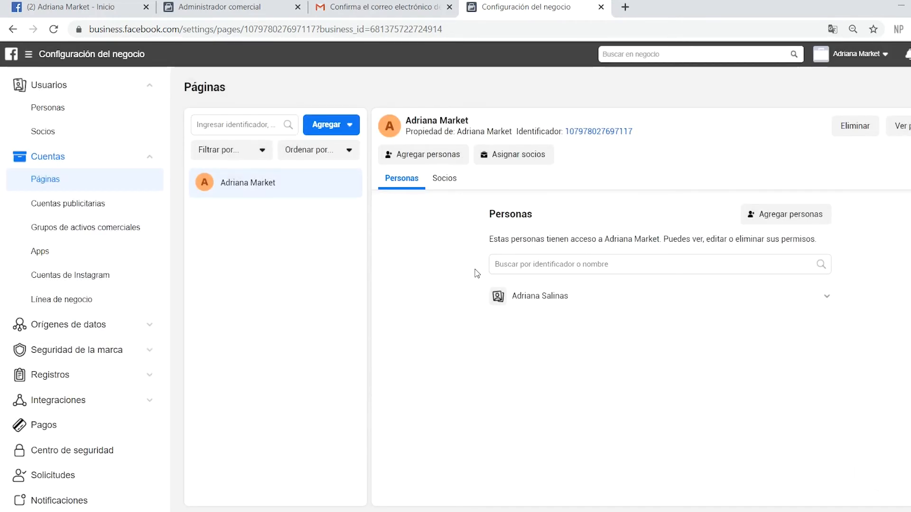
# Start creating a new ad account from Cuentas publicitarias, preset to America/Lima and USD
pyautogui.click(106, 203)
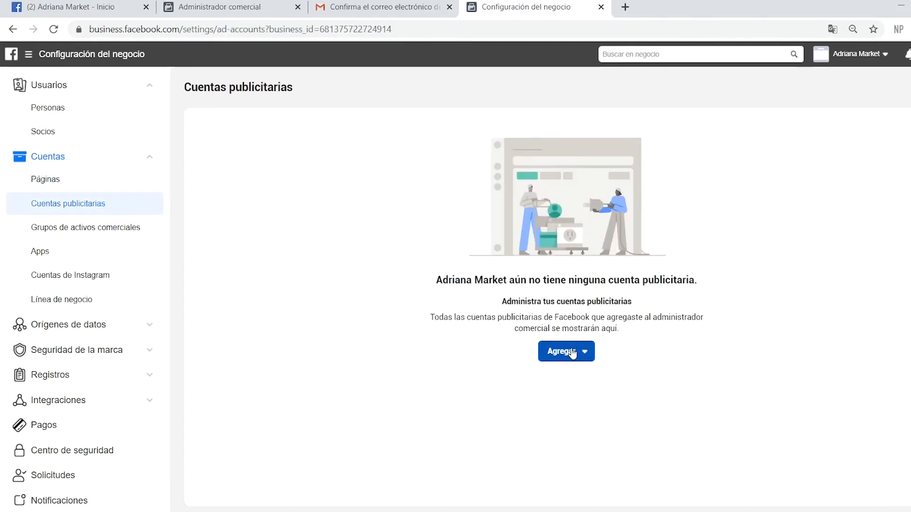
pyautogui.click(570, 350)
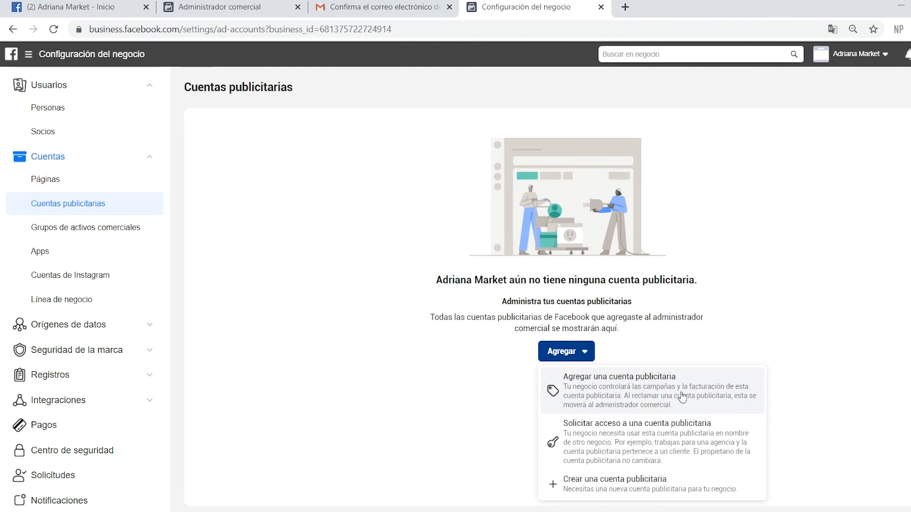
pyautogui.click(658, 486)
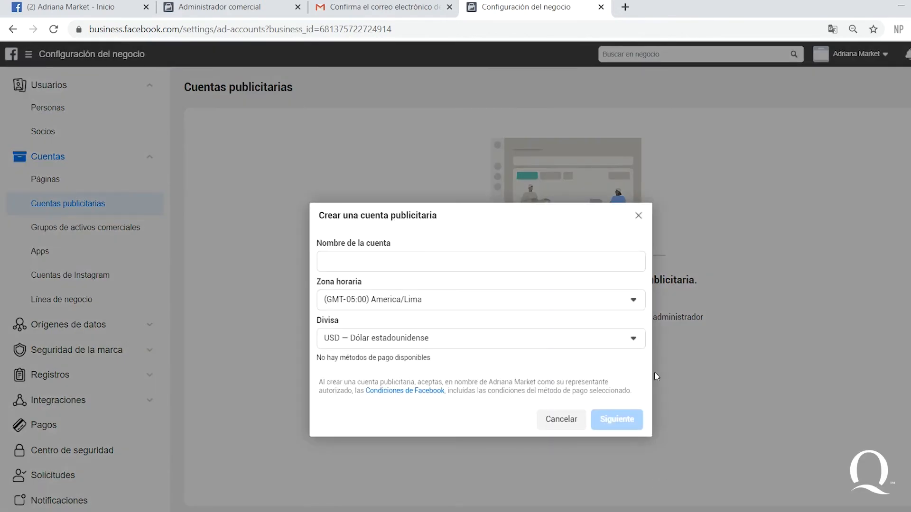
# Name the ad account 'Cuenta publicitaria de Adriana Market' with PEN — Nuevo sol peruano currency
pyautogui.click(385, 260)
pyautogui.write('Cuen')
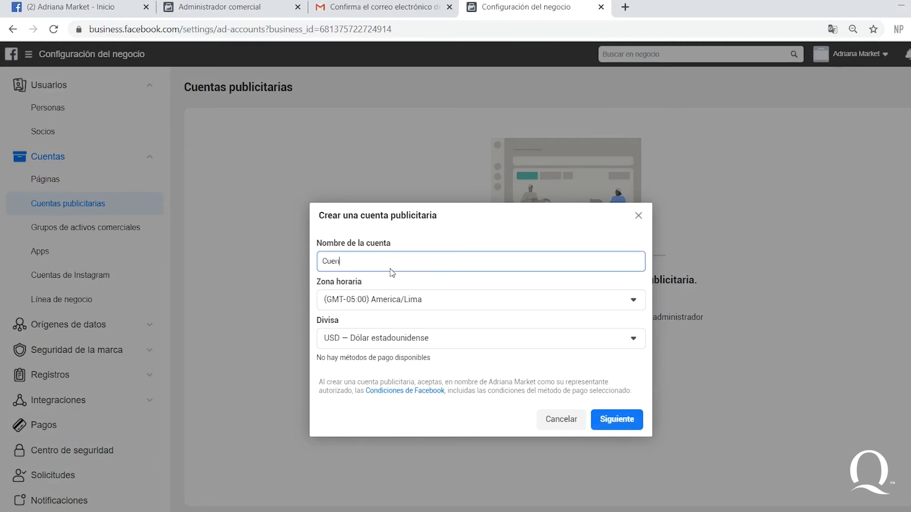
pyautogui.write('ta publicitaria de Adriana Market')
pyautogui.click(425, 338)
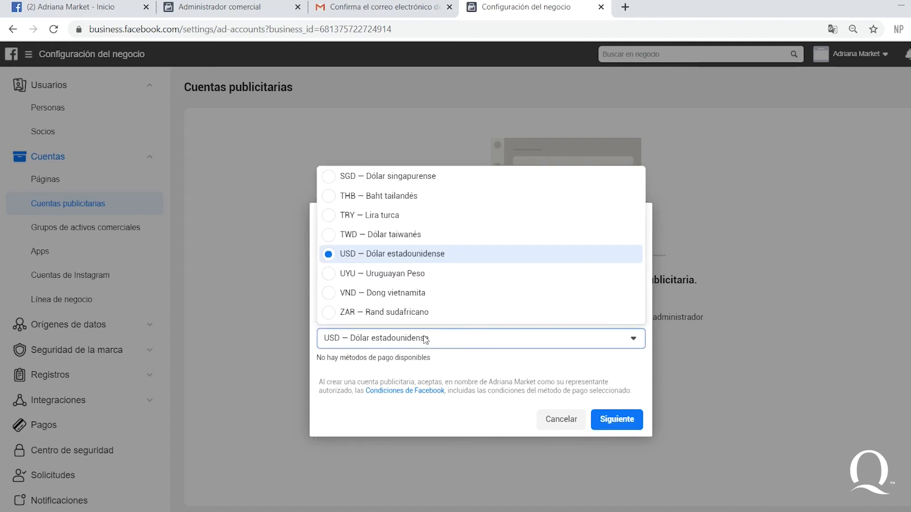
pyautogui.scroll(4, 417, 271)
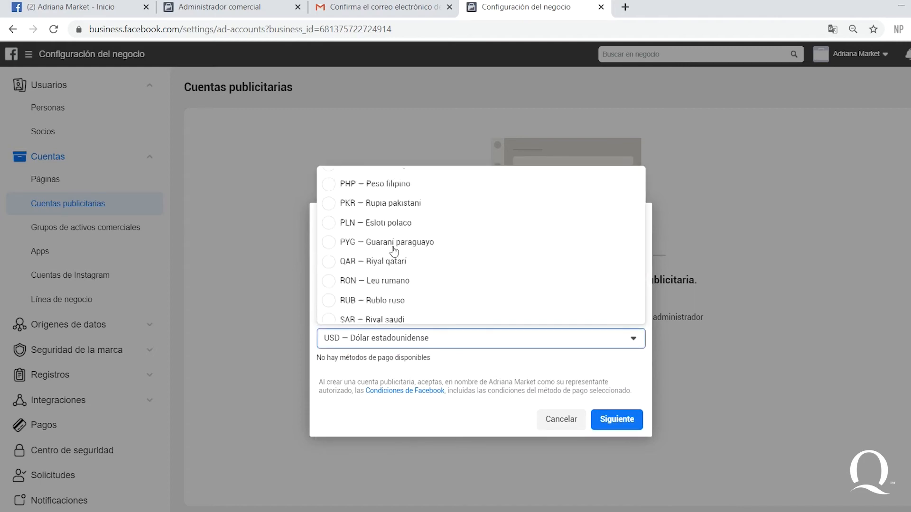
pyautogui.scroll(1, 392, 223)
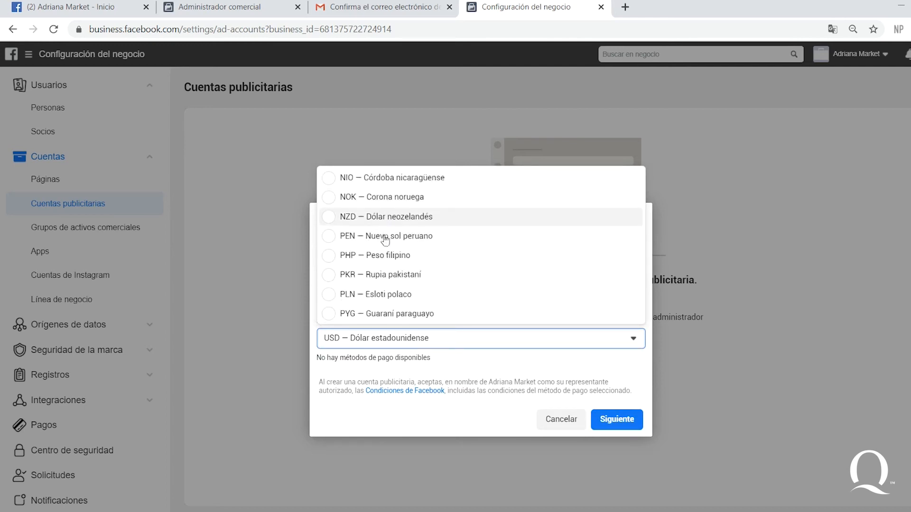
pyautogui.click(407, 237)
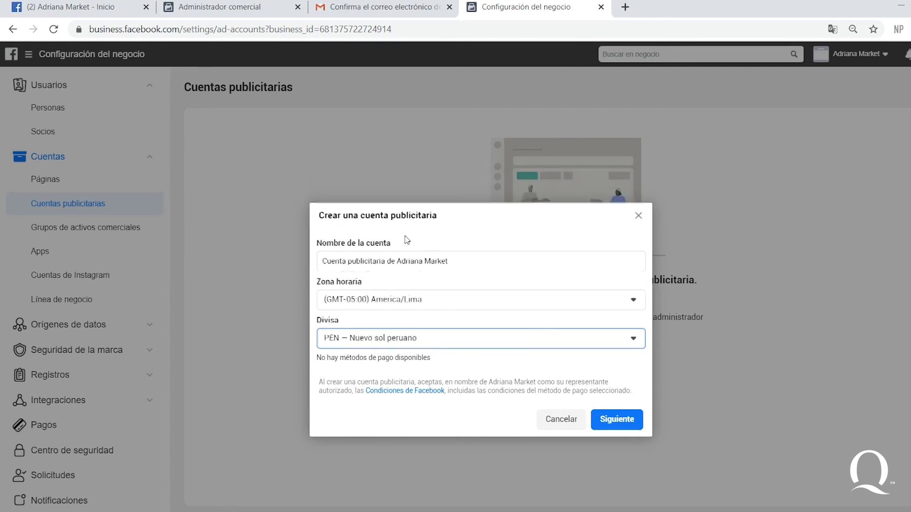
pyautogui.click(626, 421)
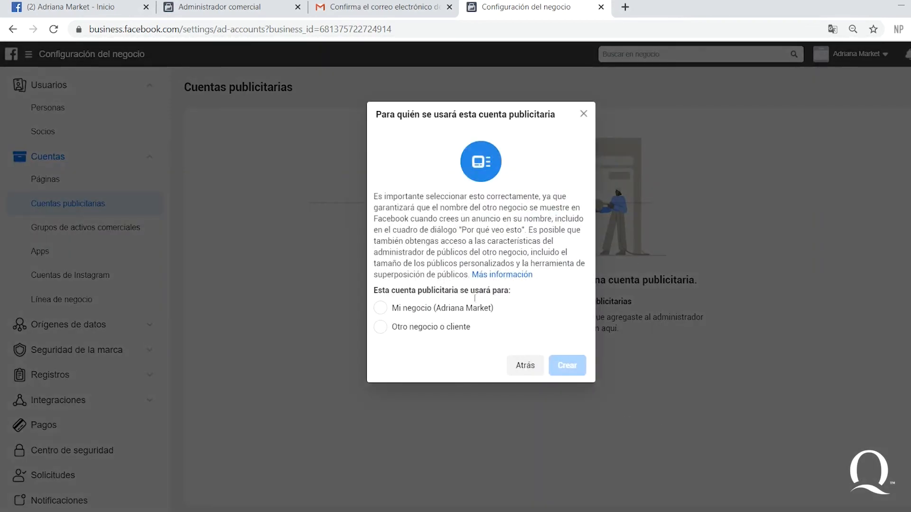
# Create the ad account for Adriana Market's own use and grant the owner full admin access
pyautogui.click(463, 313)
pyautogui.click(569, 365)
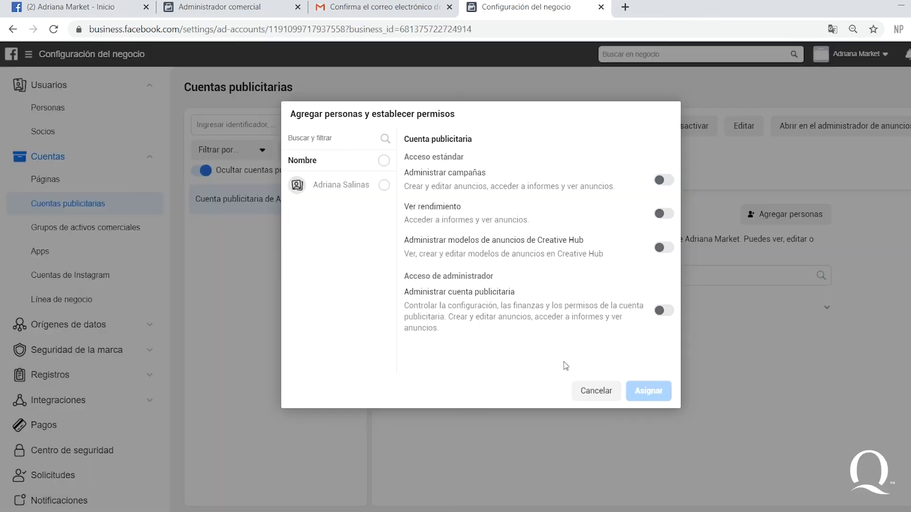
pyautogui.click(385, 185)
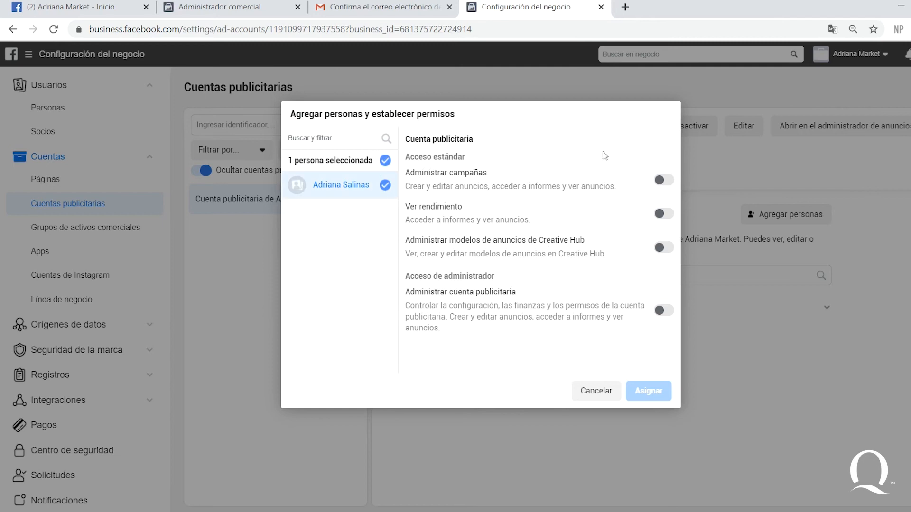
pyautogui.click(664, 310)
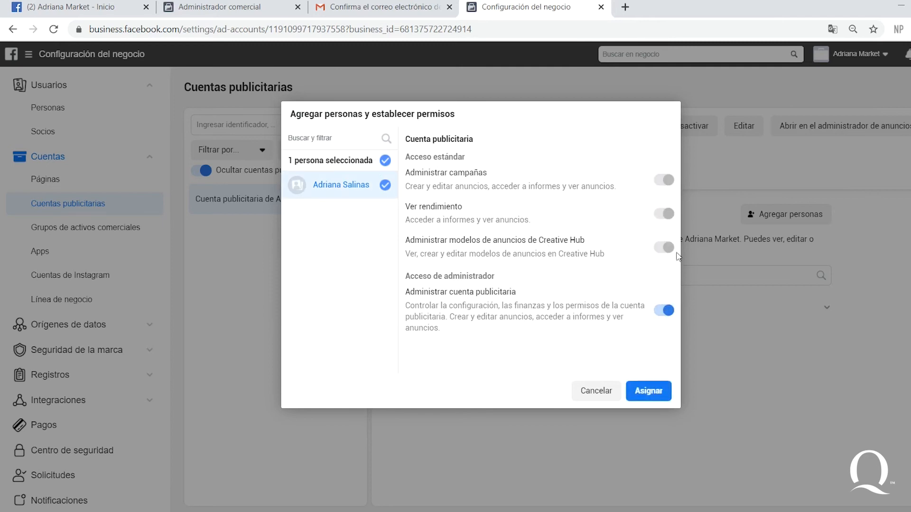
pyautogui.click(657, 387)
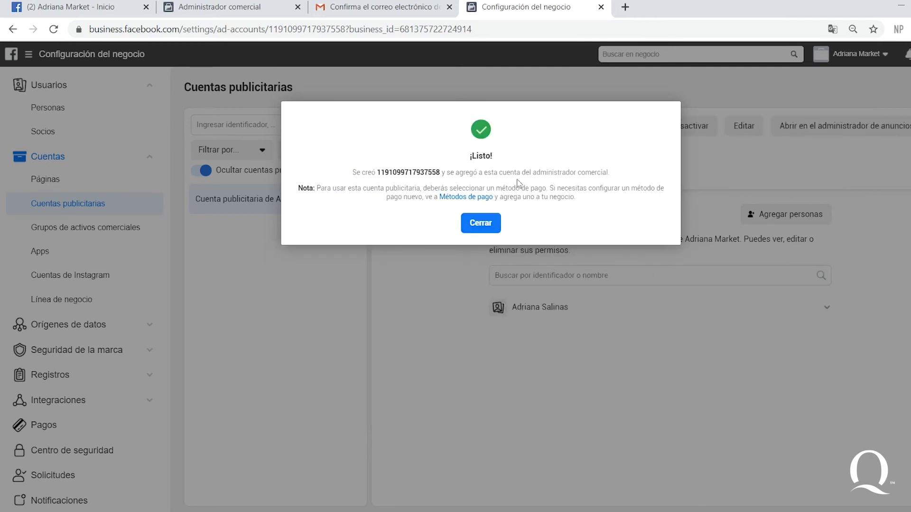
pyautogui.click(481, 224)
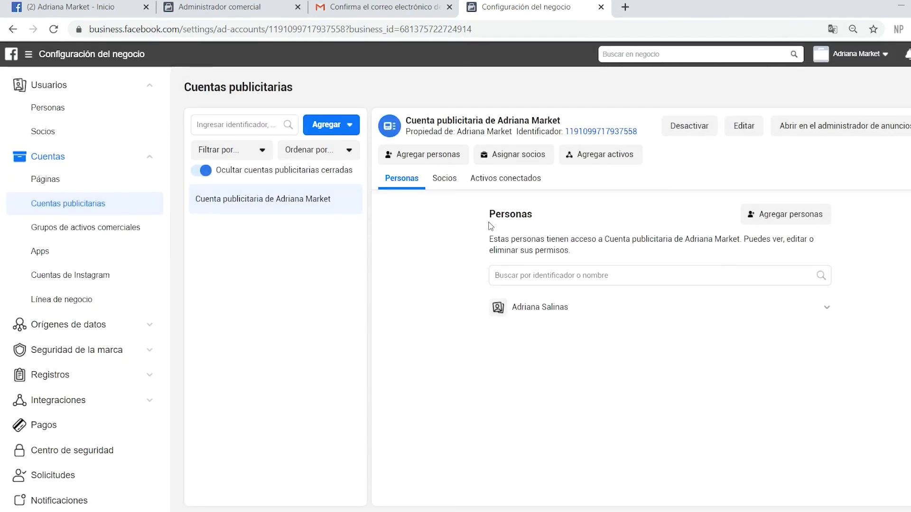
pyautogui.click(104, 179)
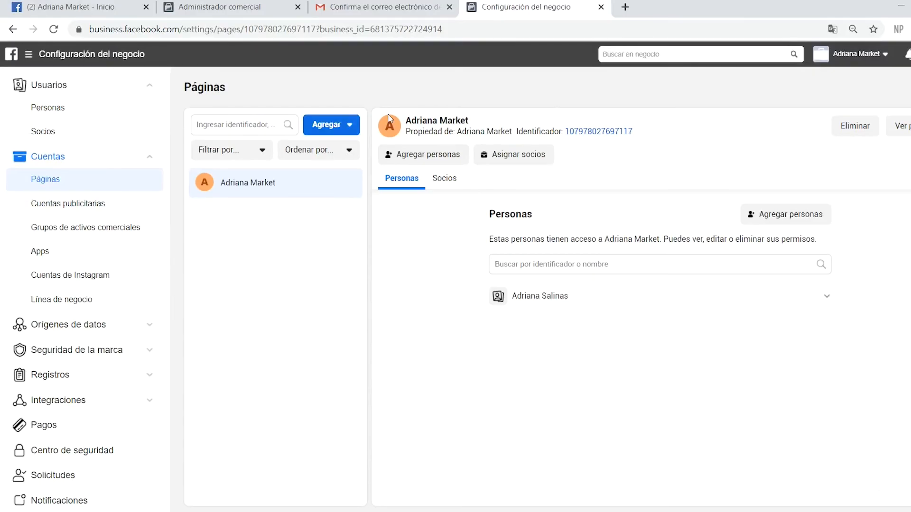
# Paste the copied page ID into a new Notepad note after 'código de página:'
pyautogui.click(607, 135)
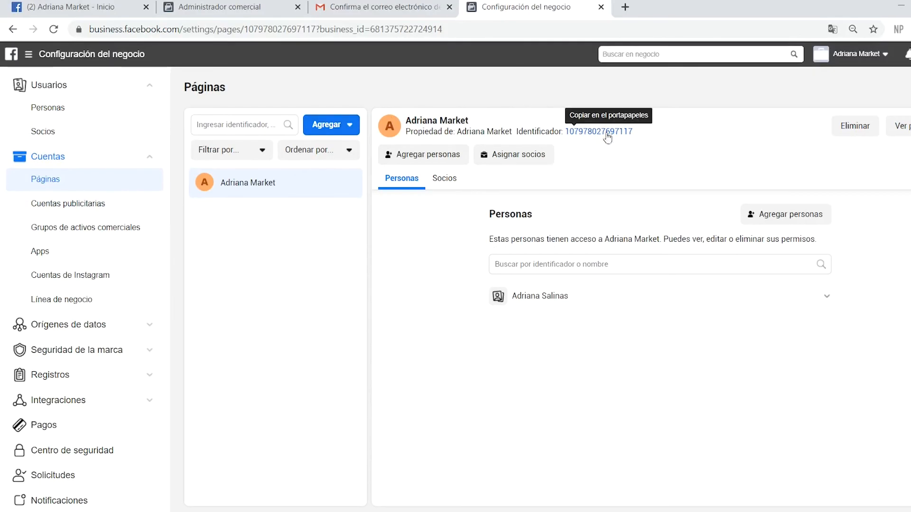
pyautogui.press('super')
pyautogui.write('bloc de notas')
pyautogui.press('Return')
pyautogui.write('código de pági')
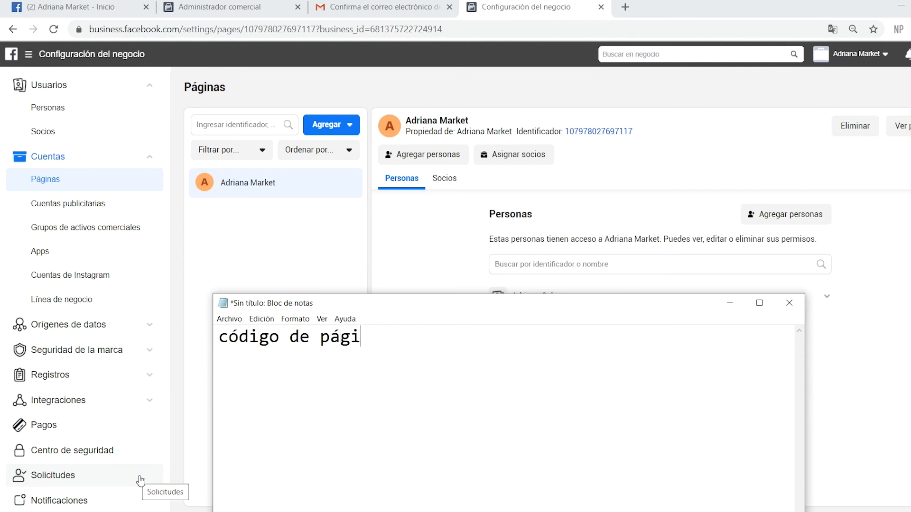
pyautogui.write('na:')
pyautogui.hotkey('ctrl', 'v')
pyautogui.click(420, 232)
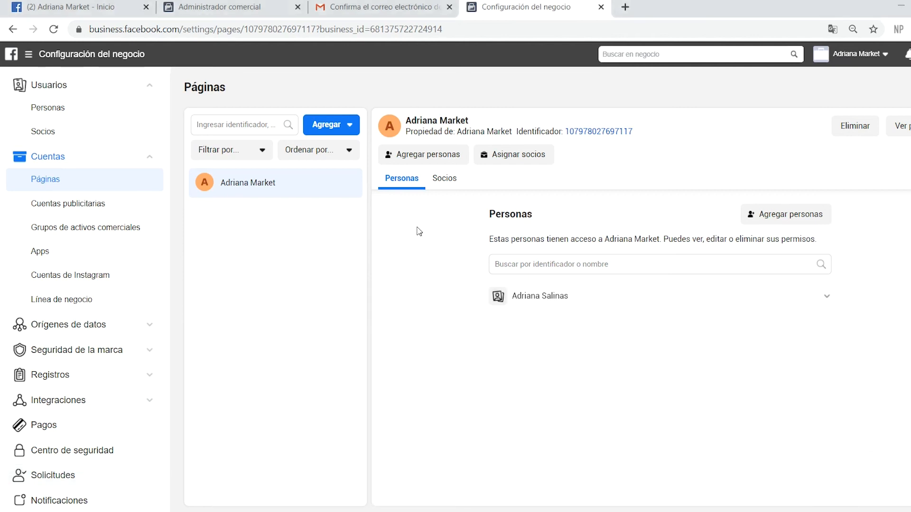
pyautogui.click(93, 203)
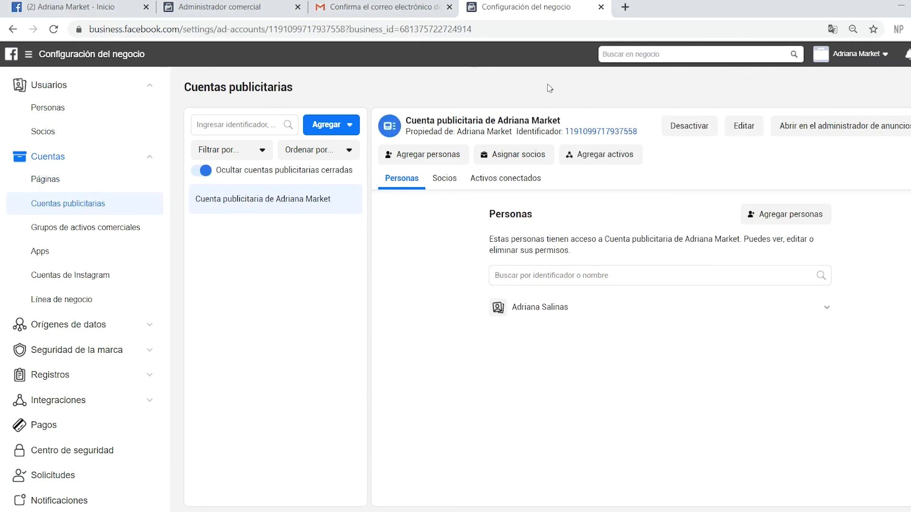
# Copy the ad account ID into Notepad after 'código de cuenta publicitaria:'
pyautogui.click(595, 133)
pyautogui.click(218, 482)
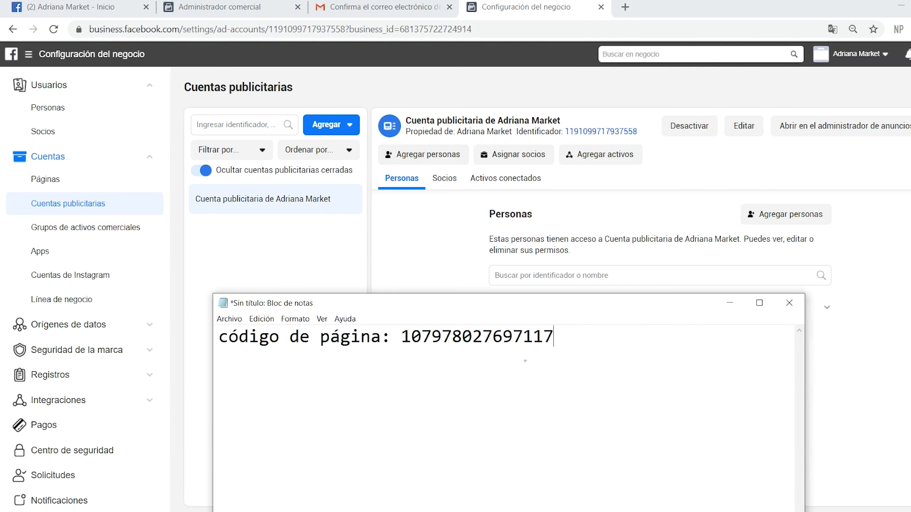
pyautogui.write('código de ')
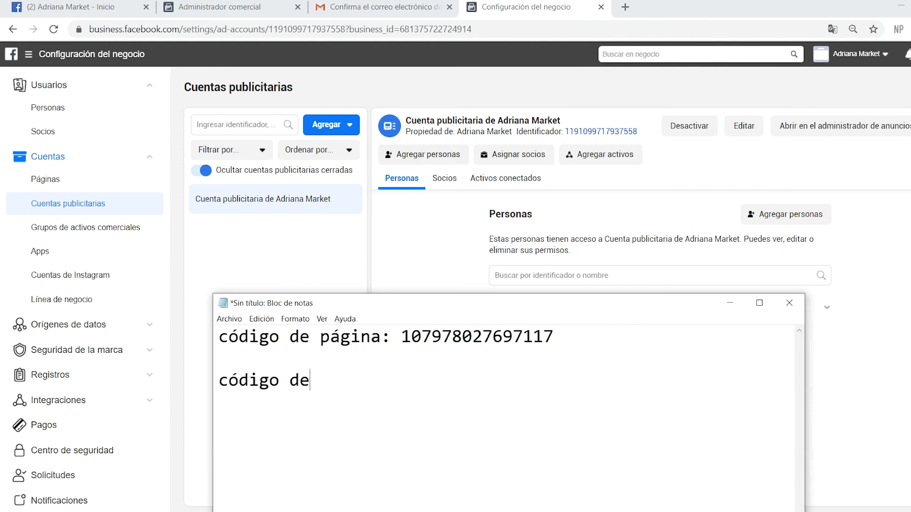
pyautogui.write('cuenta publicitaria:')
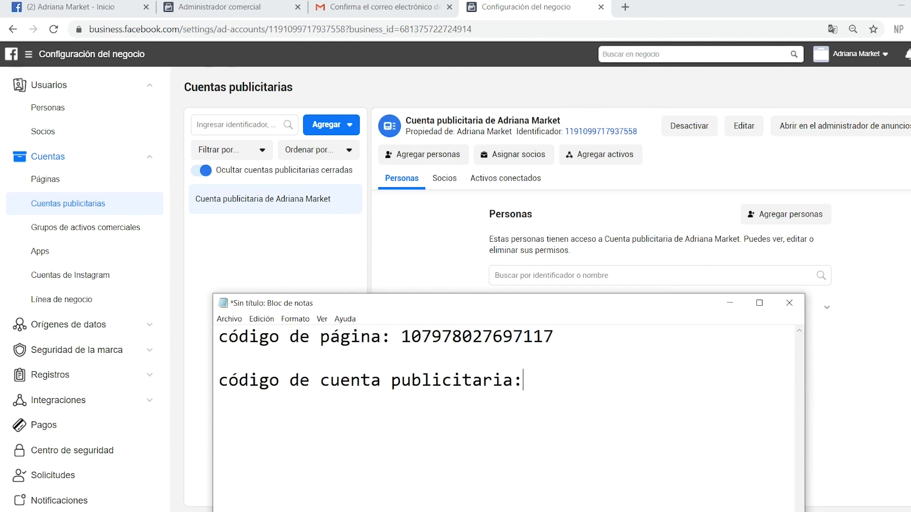
pyautogui.hotkey('ctrl', 'v')
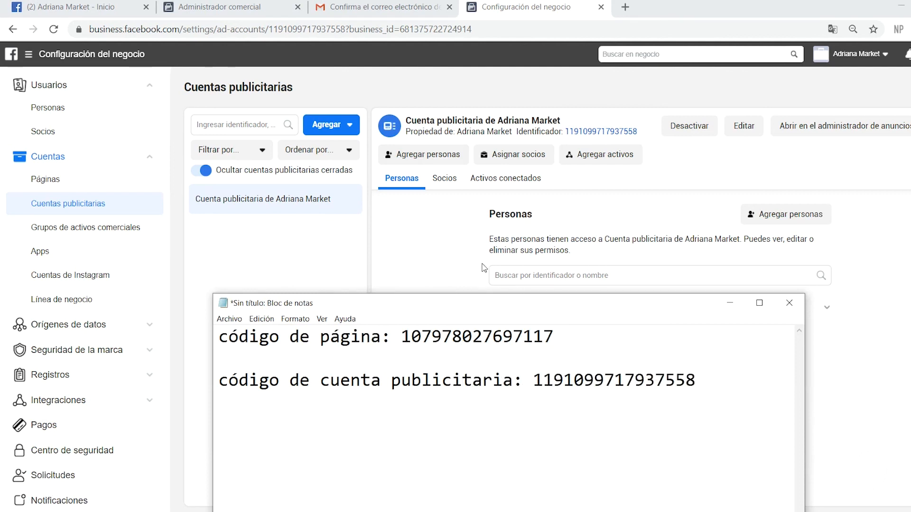
pyautogui.click(456, 264)
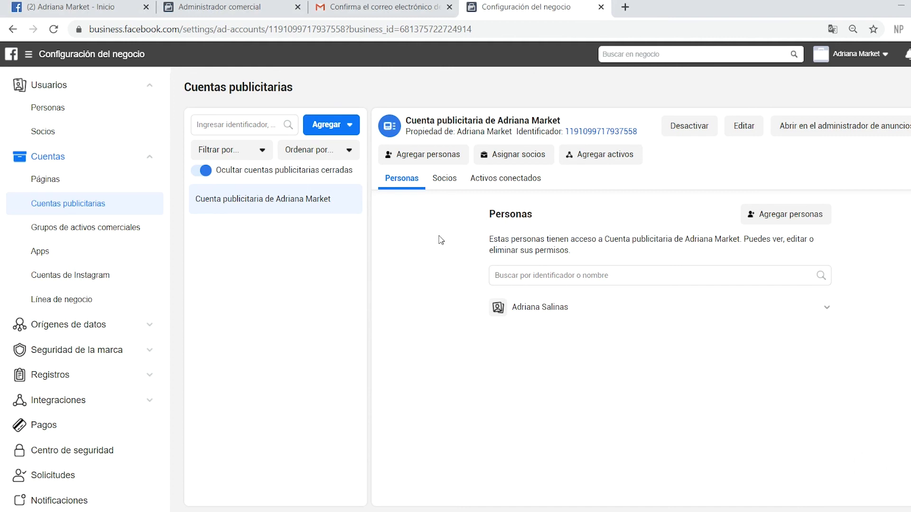
# Under Solicitudes, approve Quantify's ad account request and then its Page access request
pyautogui.click(85, 475)
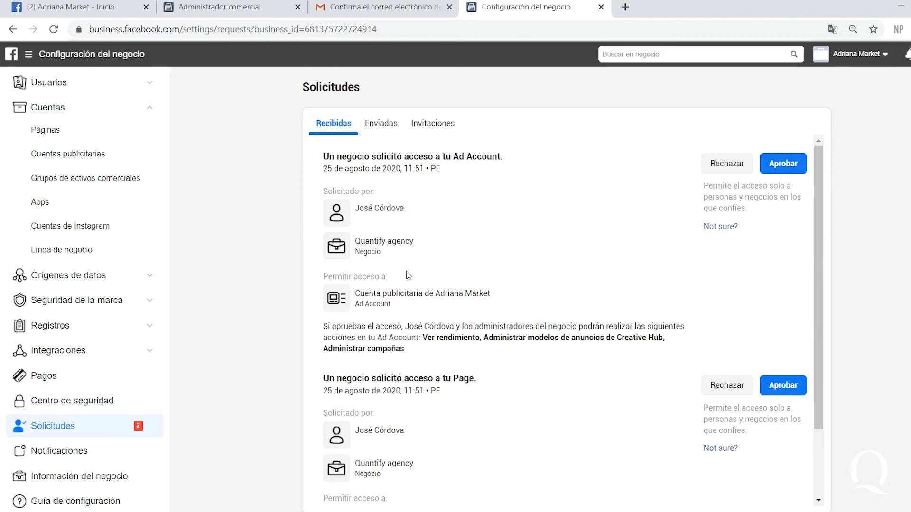
pyautogui.moveTo(322, 157); pyautogui.dragTo(505, 158)
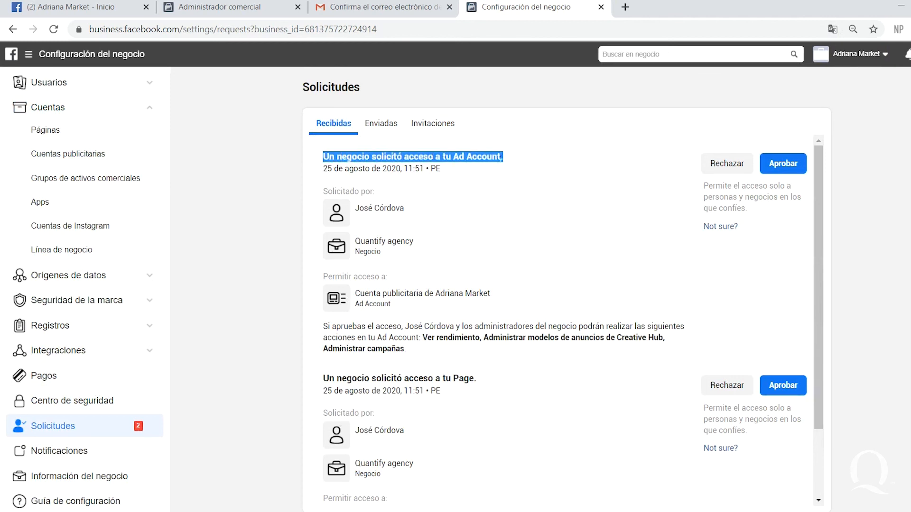
pyautogui.click(783, 163)
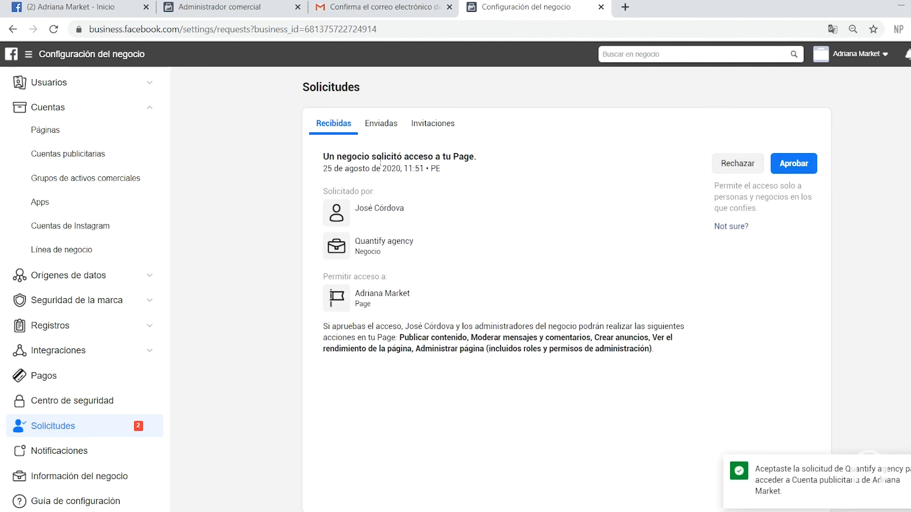
pyautogui.moveTo(323, 157); pyautogui.dragTo(478, 162)
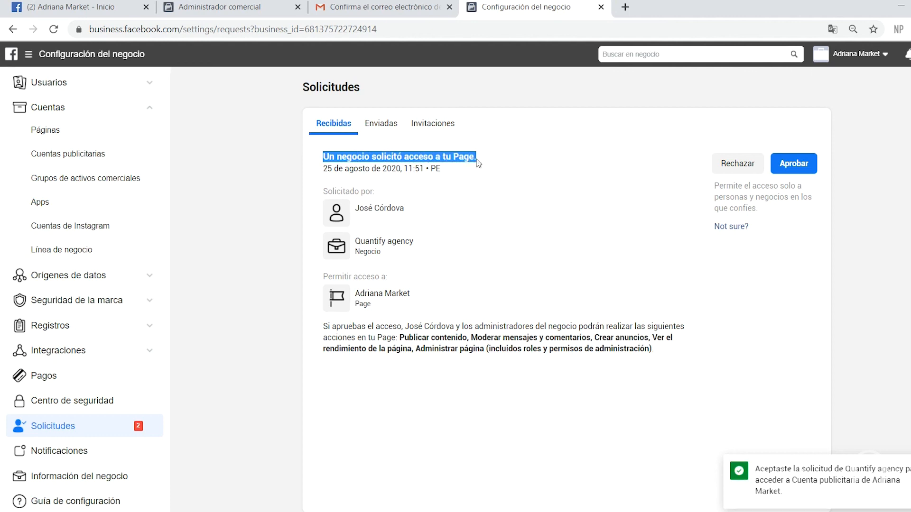
pyautogui.click(796, 167)
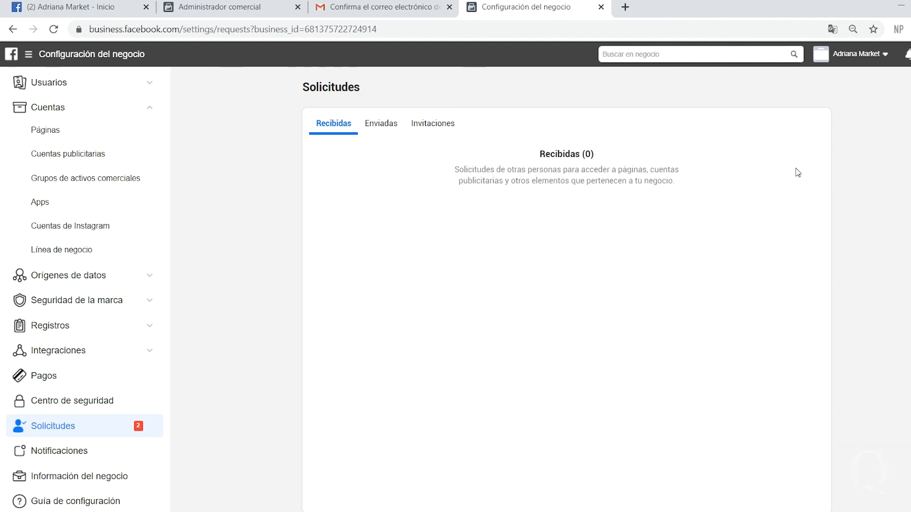